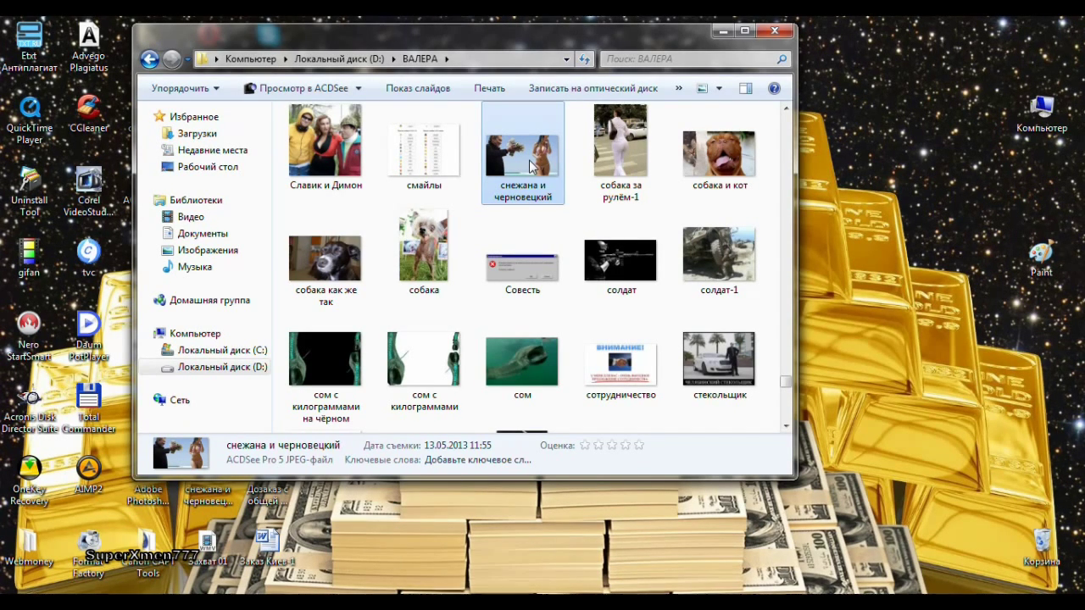
Open the photo 'снежана и черновецкий' in Paint from Explorer's Открыть с помощью menu
right_click(531, 165)
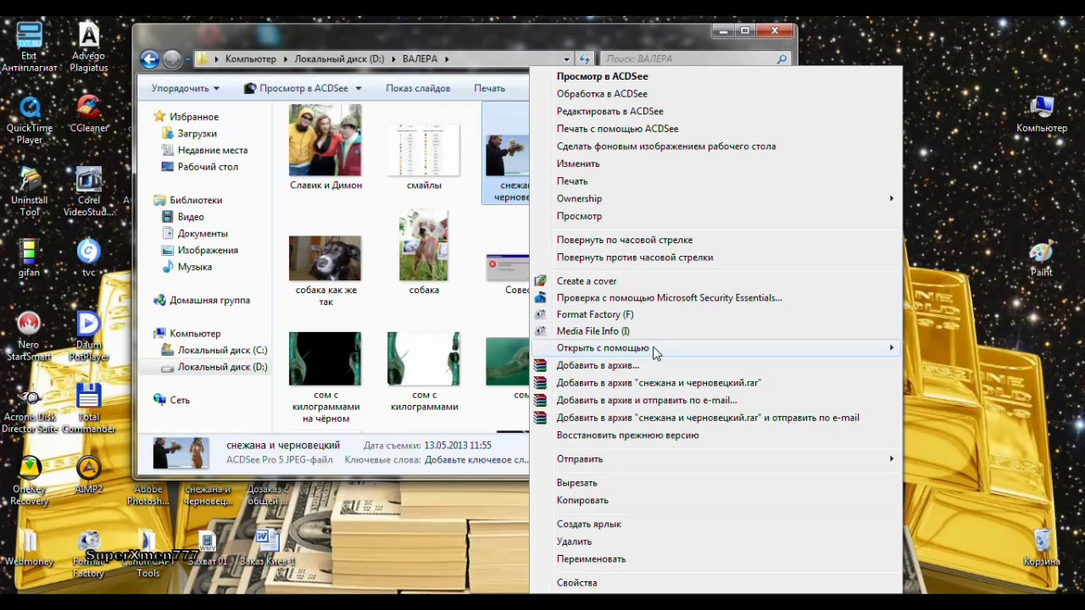
mouse_move(603, 347)
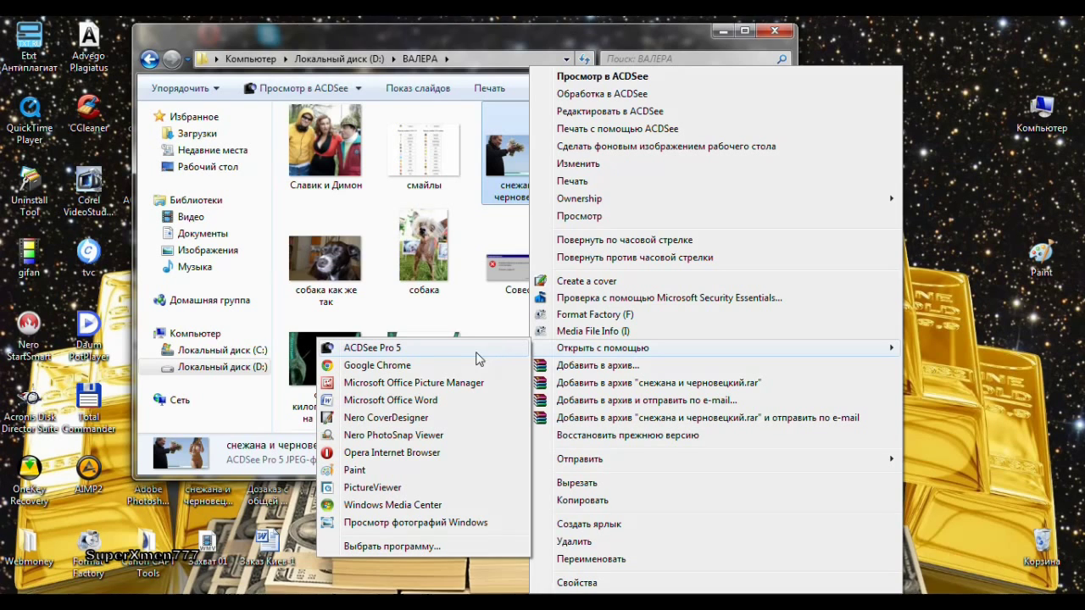
left_click(443, 473)
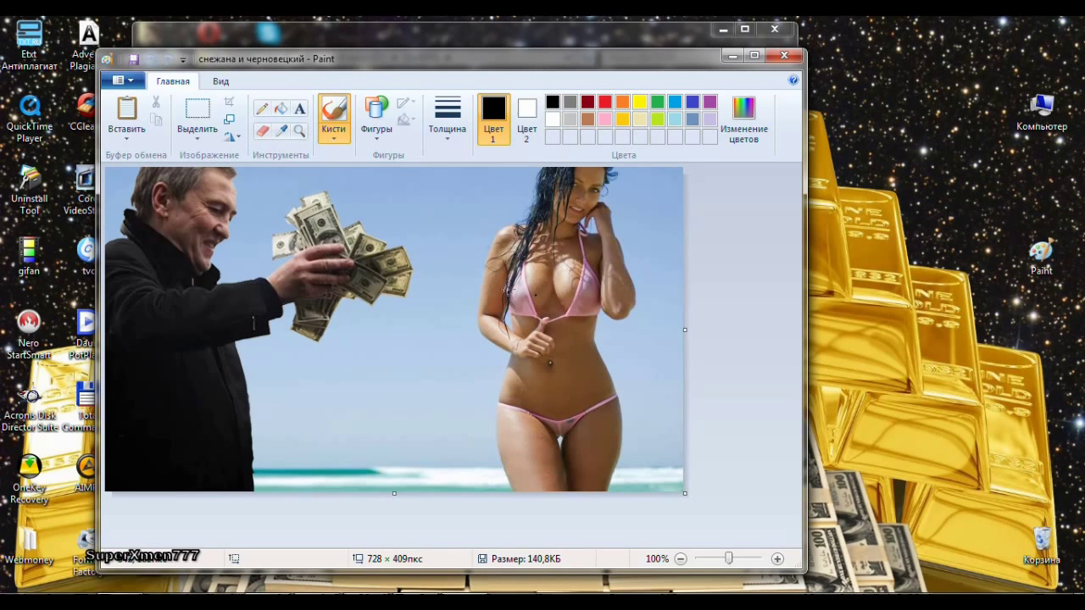
Select a 339 × 409 px rectangle around the woman on the right side of the photo
left_click(200, 118)
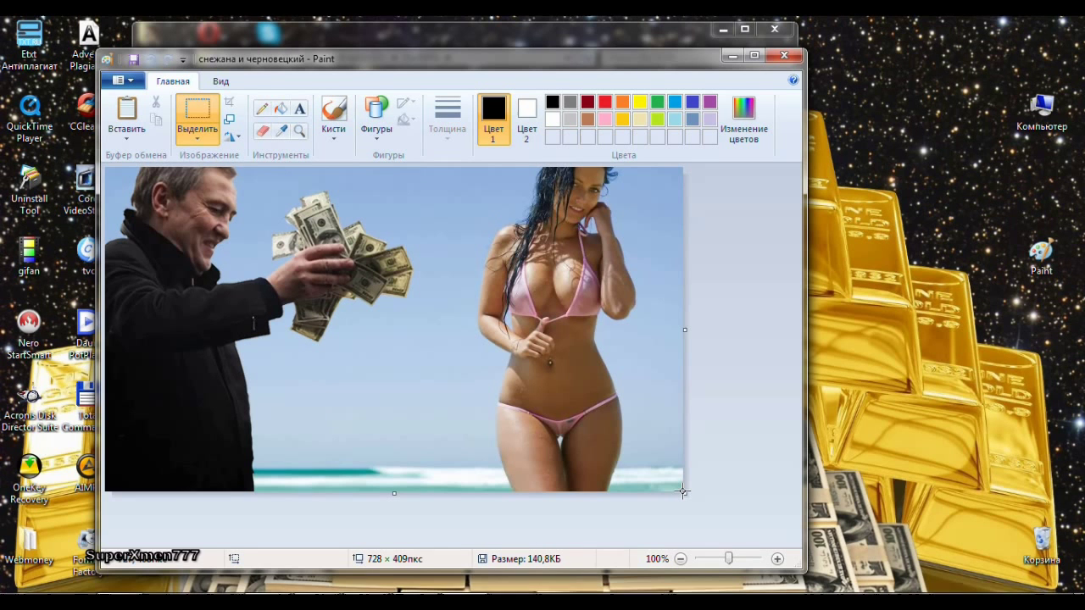
mouse_move(682, 490)
left_mouse_down()
mouse_move(449, 463)
mouse_move(420, 341)
mouse_move(410, 164)
left_mouse_up()
left_click_drag(410, 163, 414, 164)
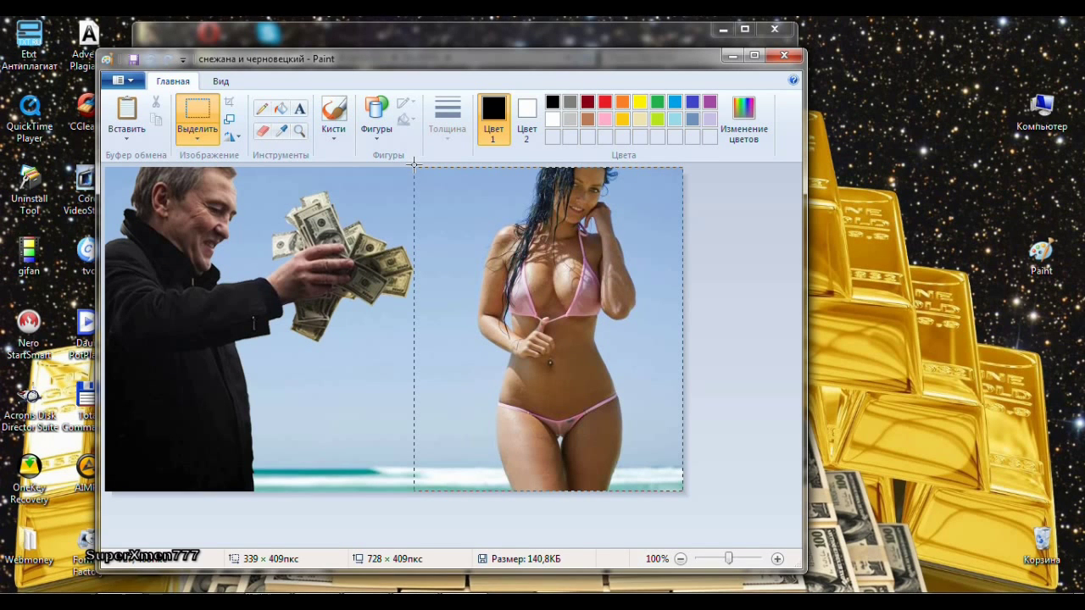
left_click_drag(414, 163, 414, 165)
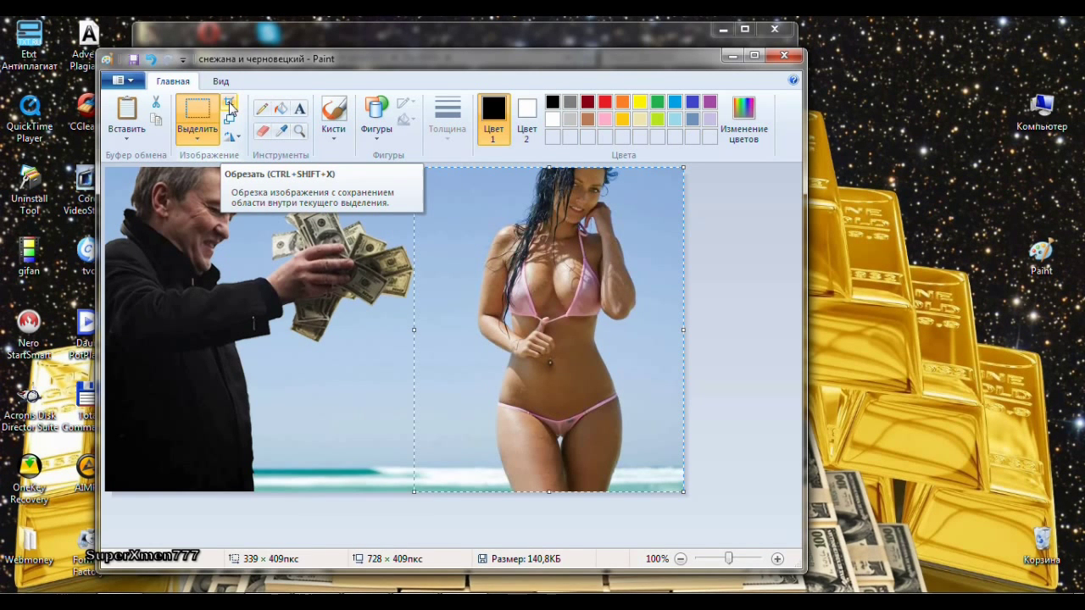
Crop the picture to the 339 × 409 selection and show the save-as format options
left_click(231, 104)
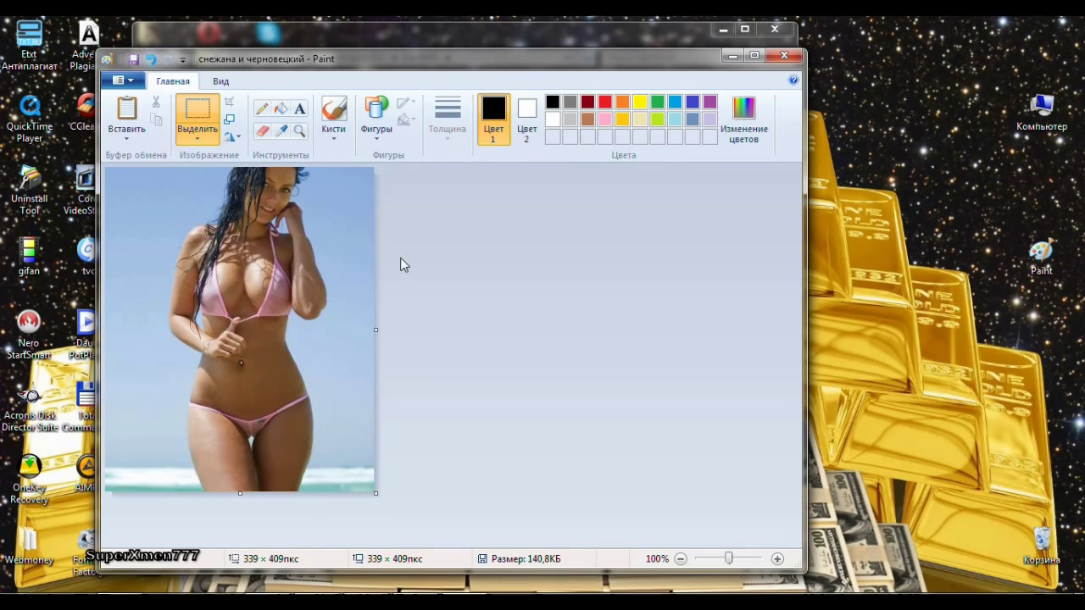
left_click(127, 82)
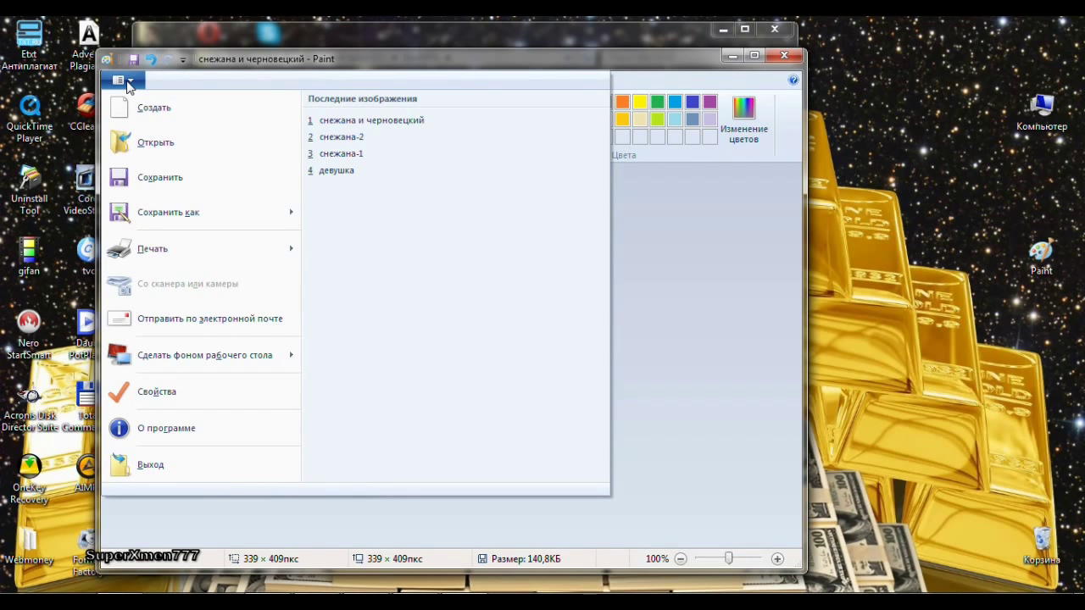
mouse_move(169, 213)
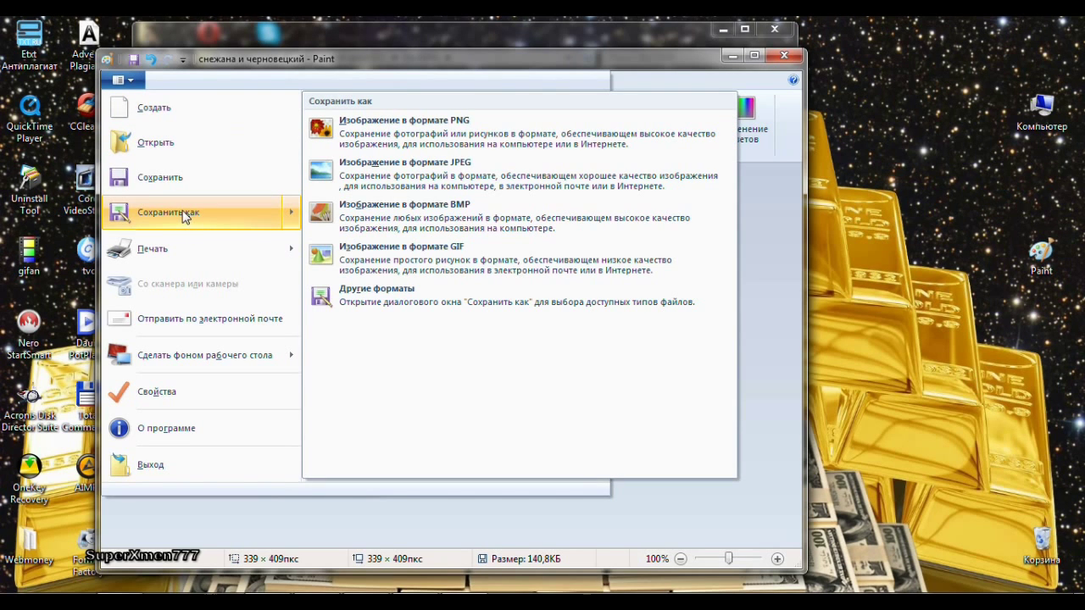
Save the cropped image as JPEG 'снежана без олигарха' in the ВАЛЕРА folder
key("Escape")
key("Escape")
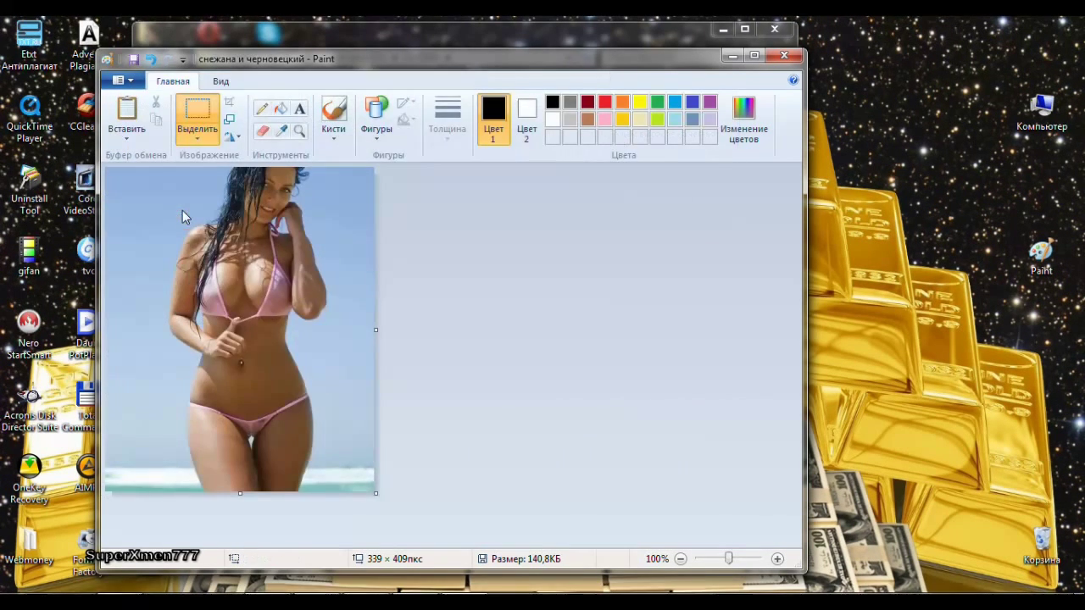
key("F12")
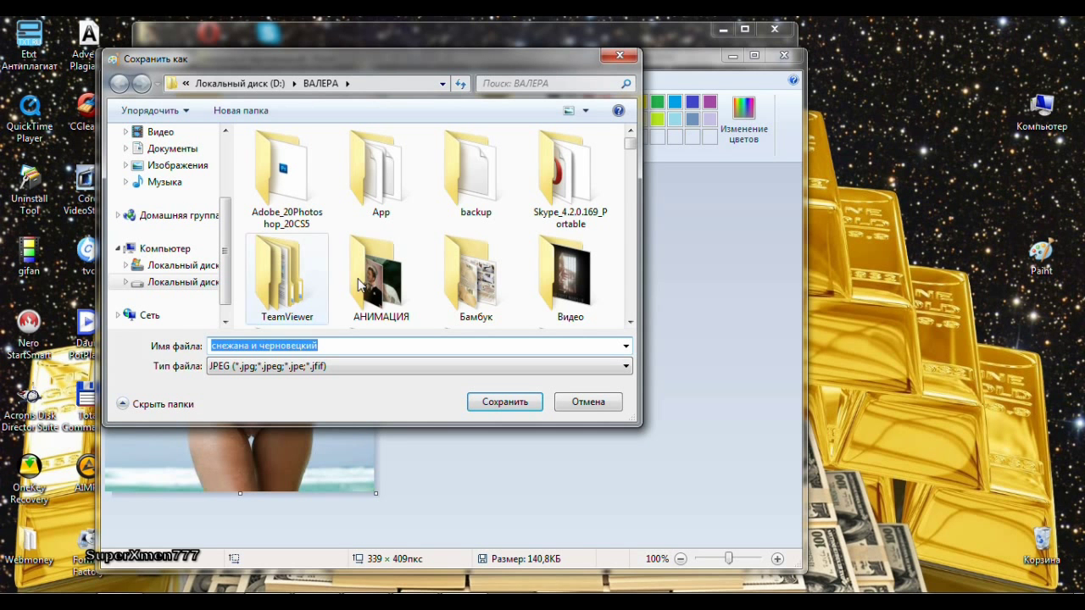
left_click(330, 345)
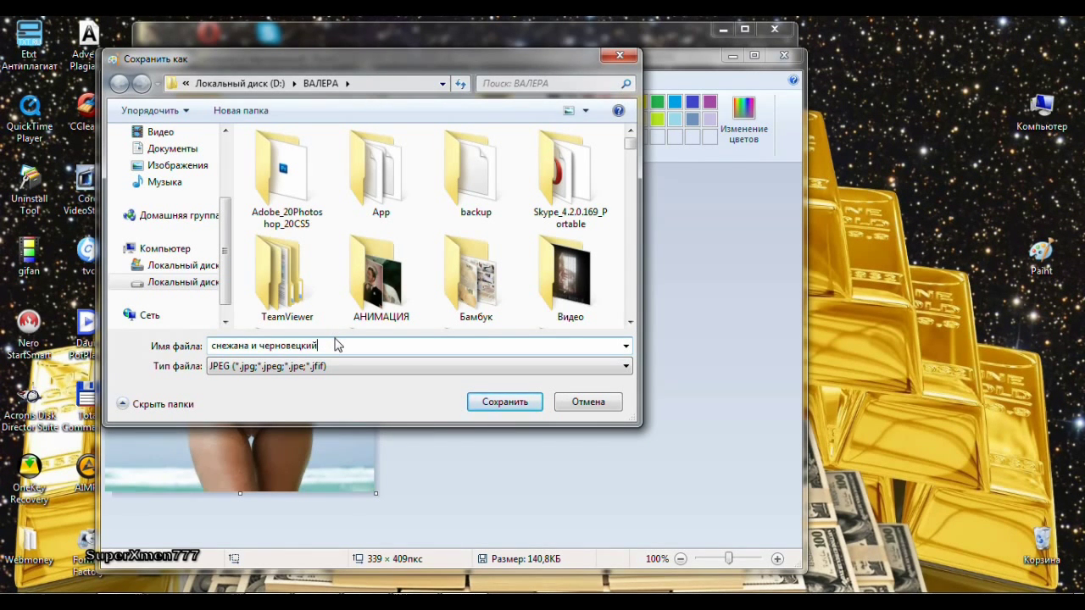
key("BackSpace")
key("BackSpace")
key("BackSpace")
key("BackSpace")
key("BackSpace")
key("BackSpace")
key("BackSpace")
key("BackSpace")
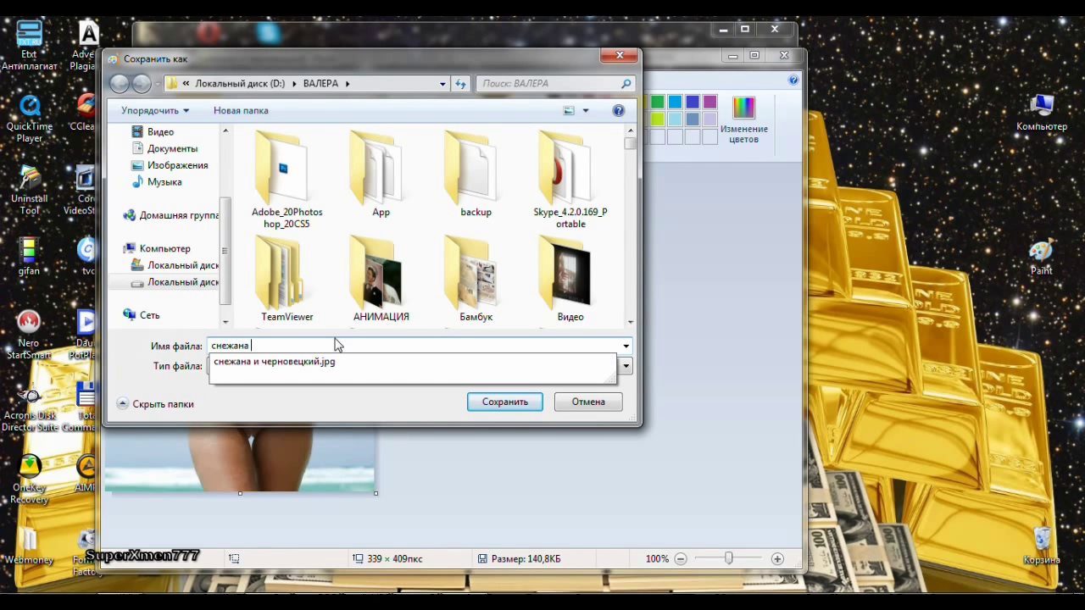
type(",tp")
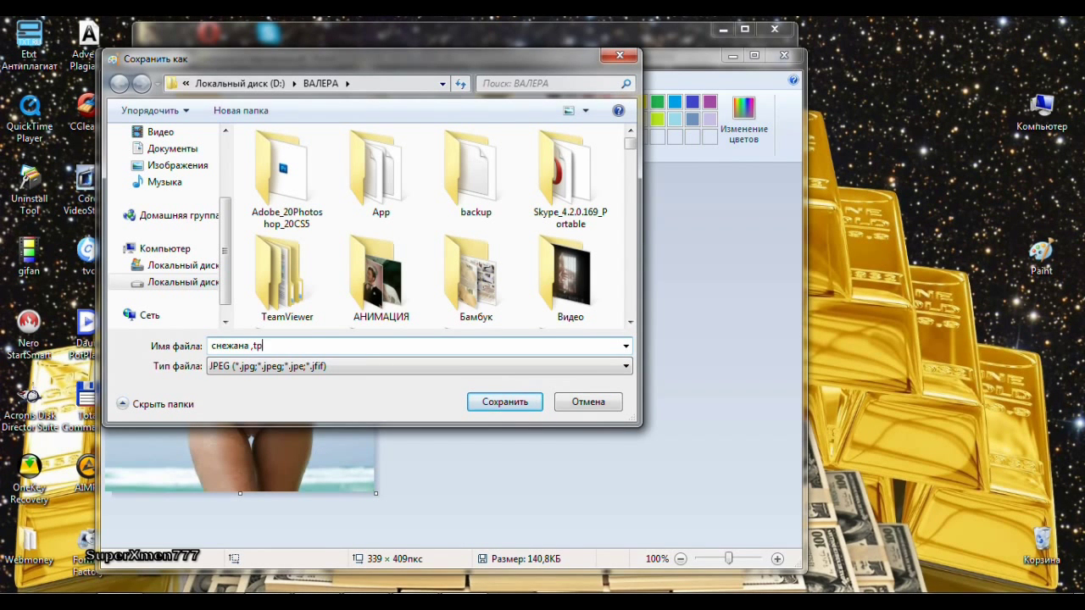
key("BackSpace")
key("BackSpace")
key("BackSpace")
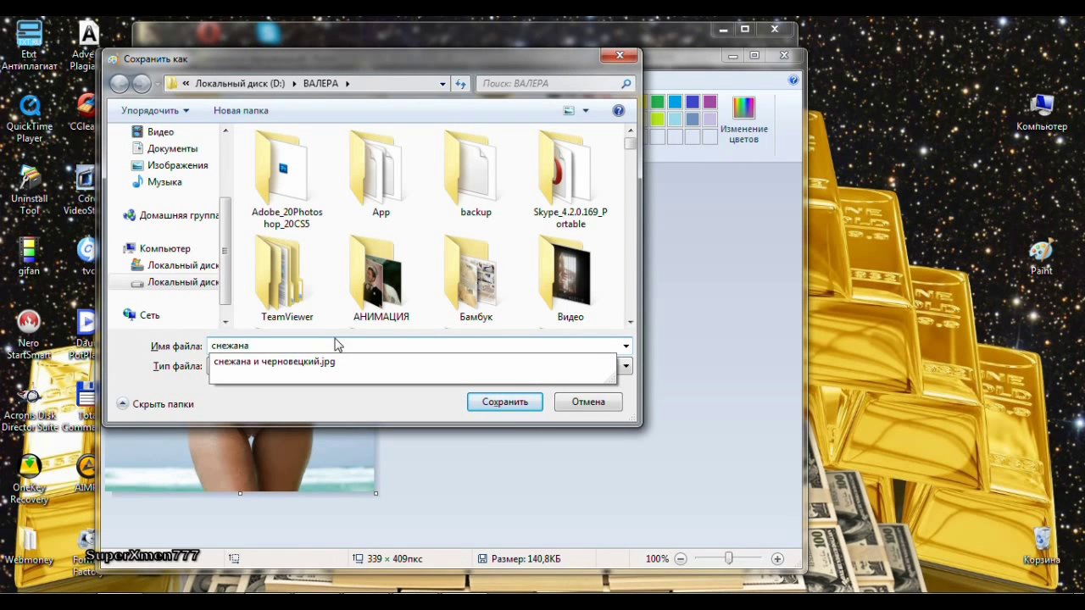
type(" б")
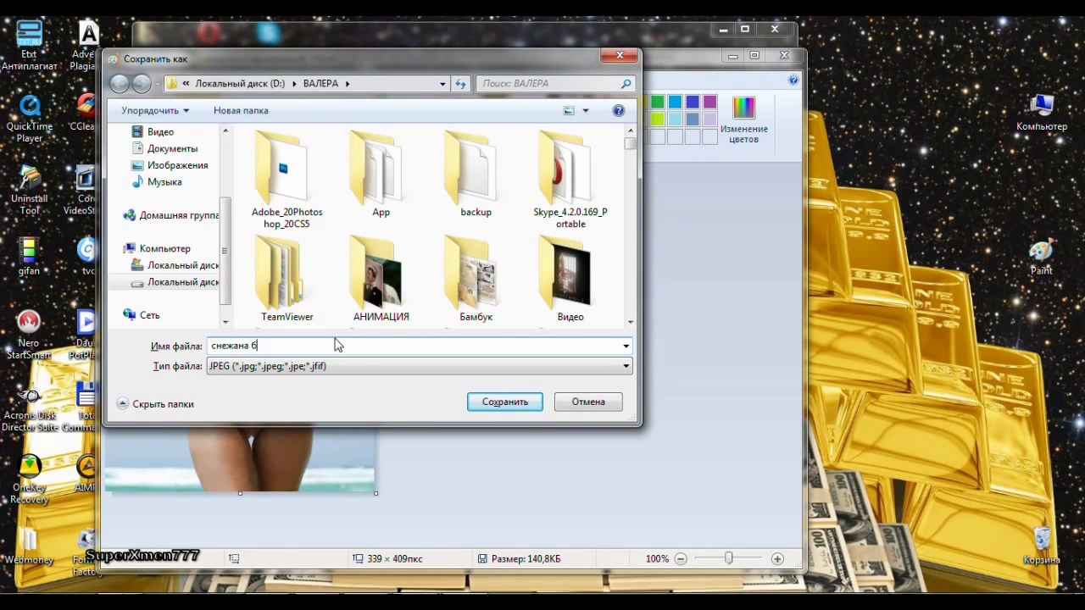
type("ез о")
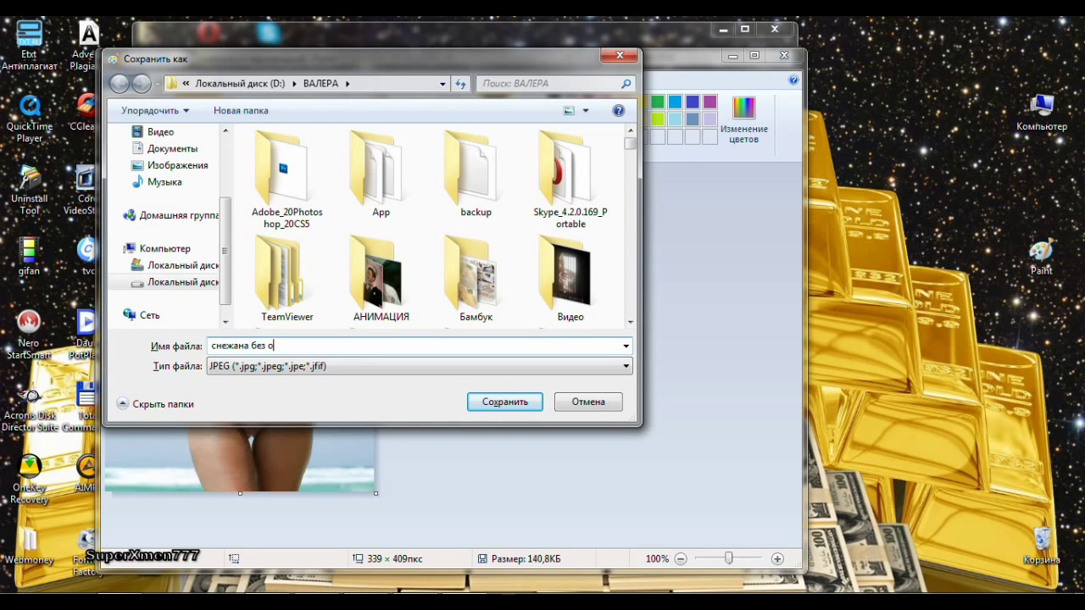
type("лигарх")
type("а")
left_click(482, 402)
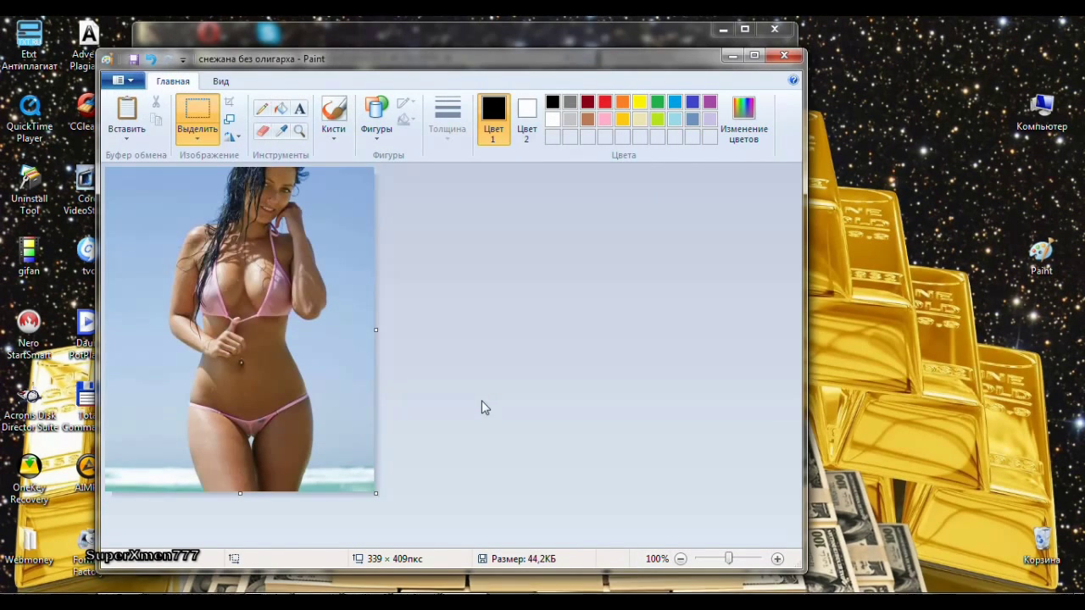